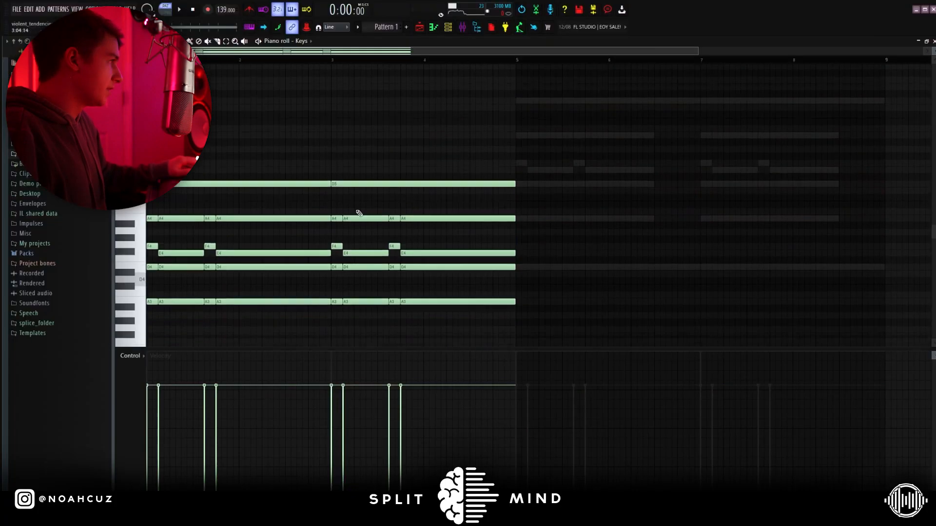
Duplicate the Keys chords into bars 5–8 and shift the copy up one octave.
scroll(358, 213, down, 2)
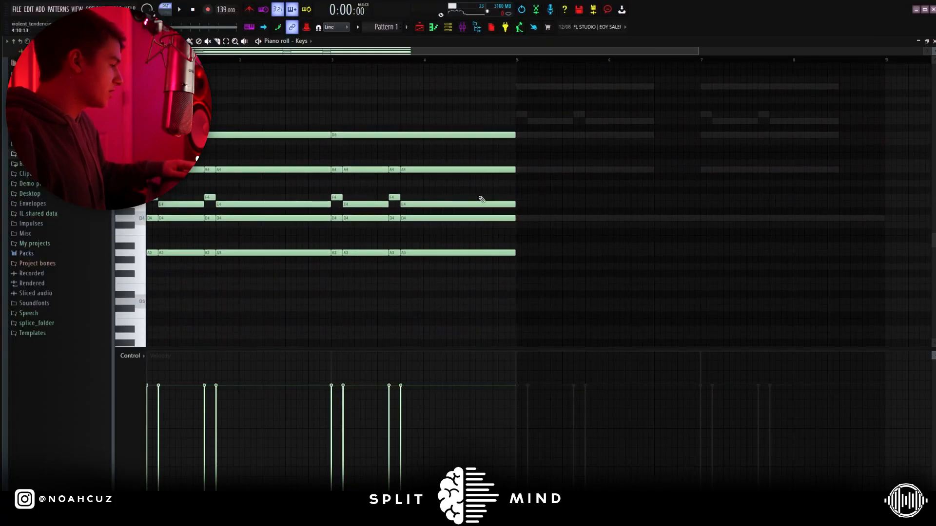
key(ctrl+b)
key(ctrl+Up)
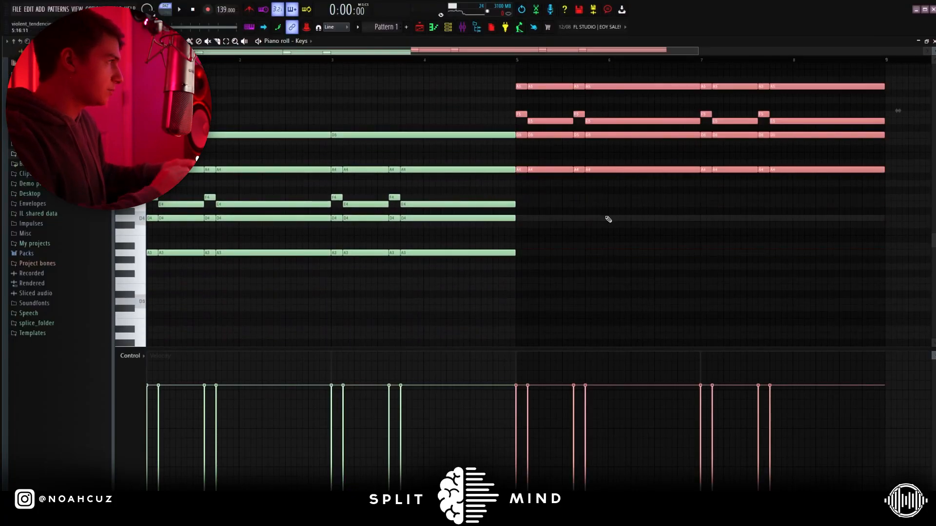
scroll(597, 212, up, 3)
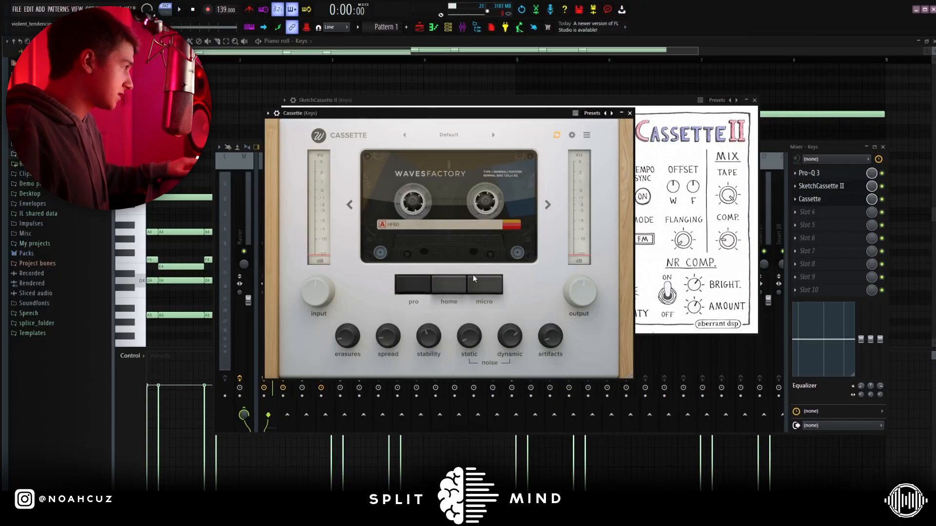
Open the Pad's piano roll and play the pattern to audition the ganzfeld patch.
mouse_move(430, 343)
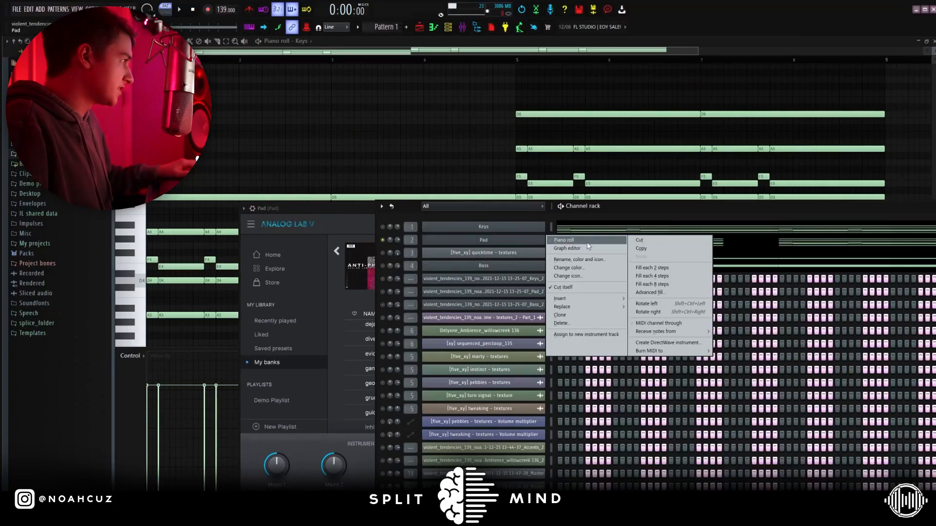
click(564, 239)
key(space)
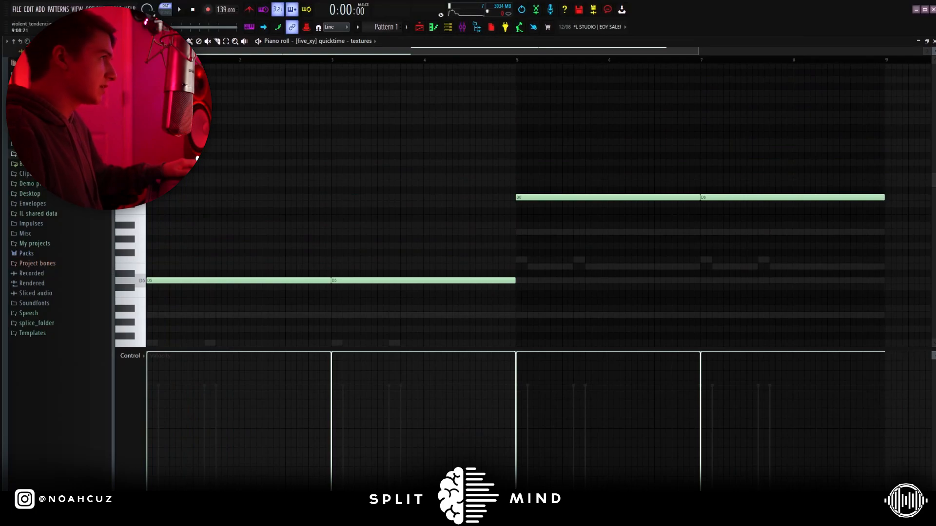
Play the textures part and review its Portal and Effectrix effects, keeping Effectrix on Backward Vocals.
key(space)
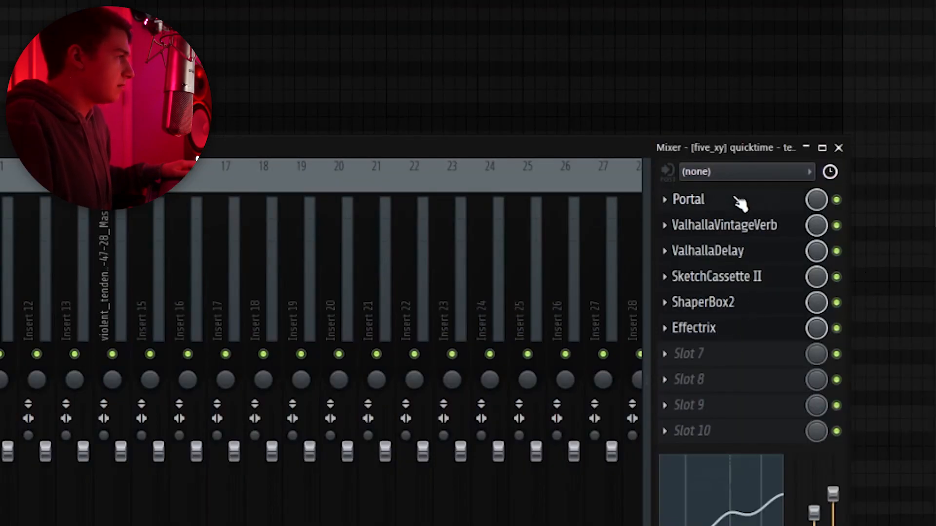
click(739, 202)
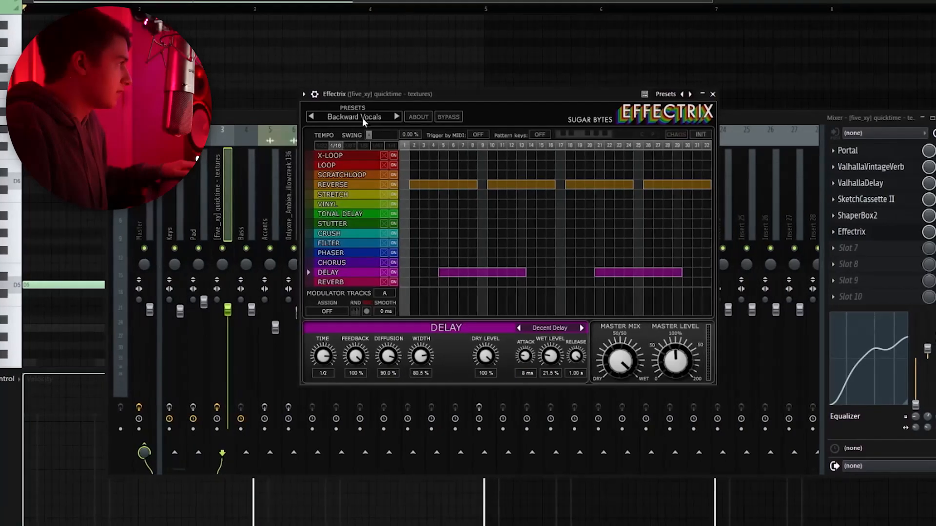
click(345, 117)
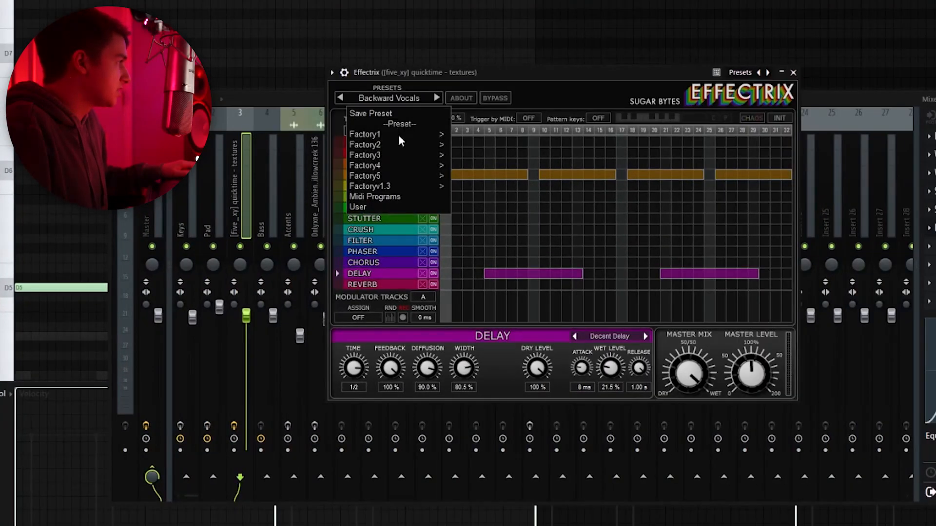
mouse_move(385, 184)
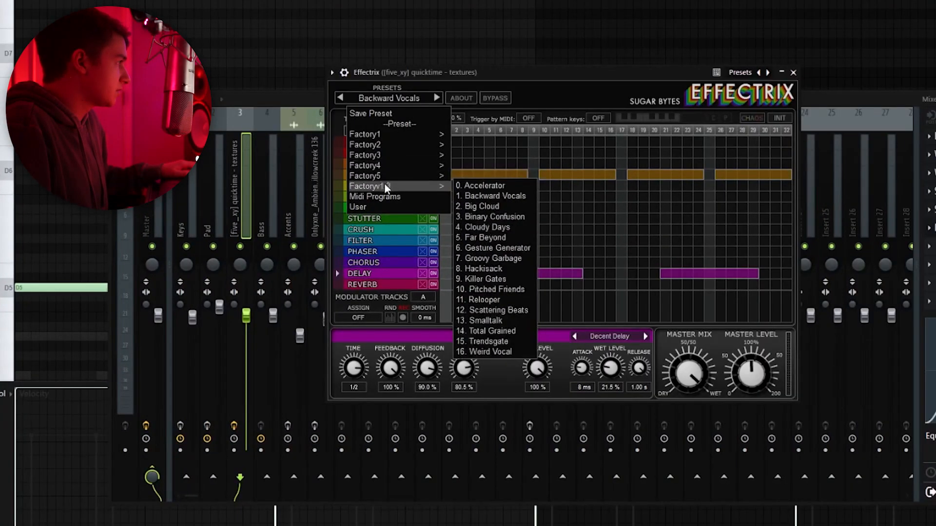
click(469, 196)
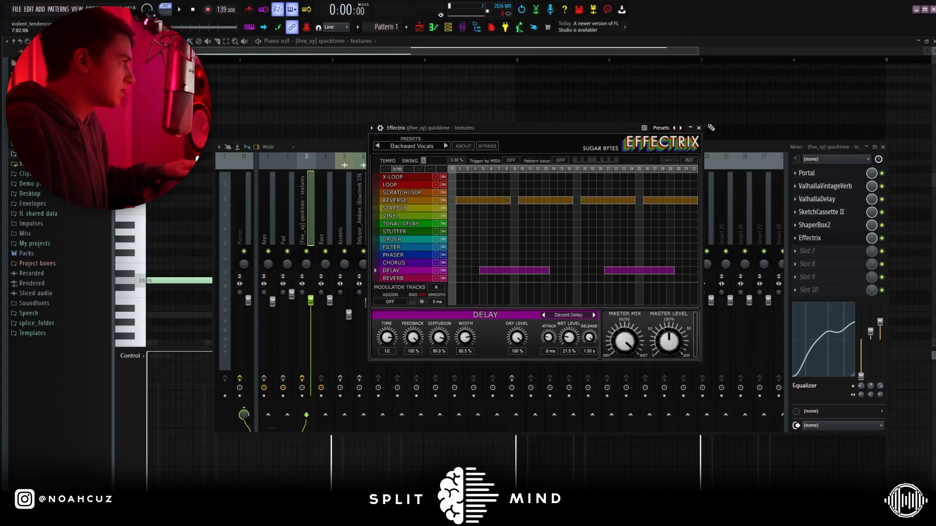
click(699, 128)
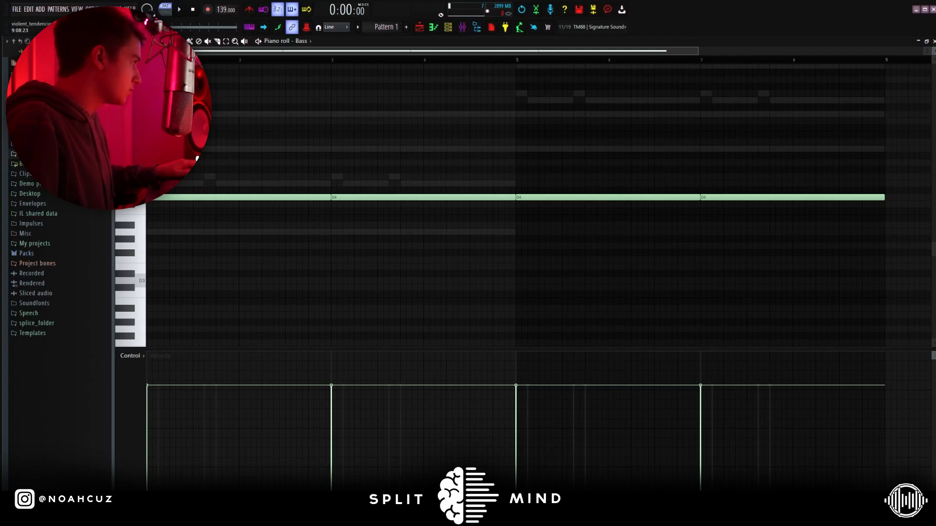
Play and stop the Bass's held D4 notes, then switch to the Playlist arrangement.
key(space)
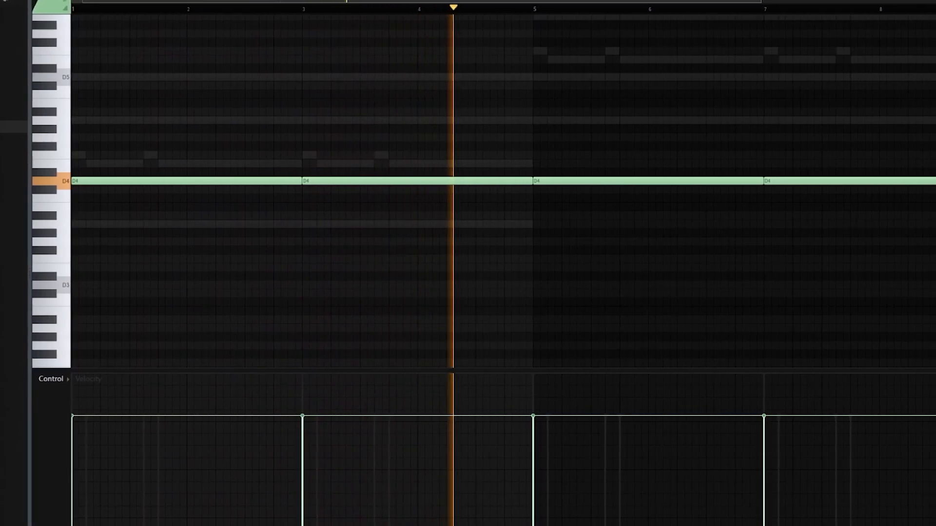
key(space)
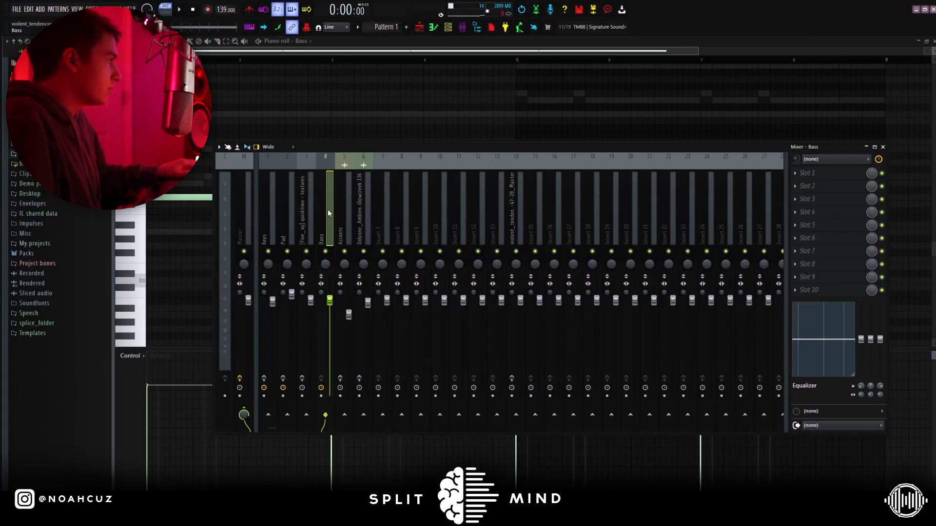
click(448, 28)
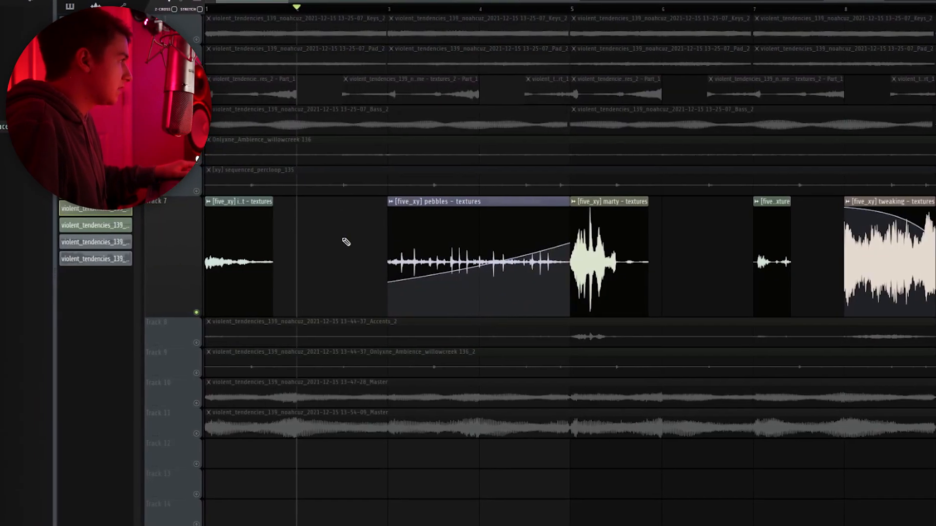
Select the pebbles texture clip on Track 7 and shrink the track back to normal height.
drag(347, 243, 446, 244)
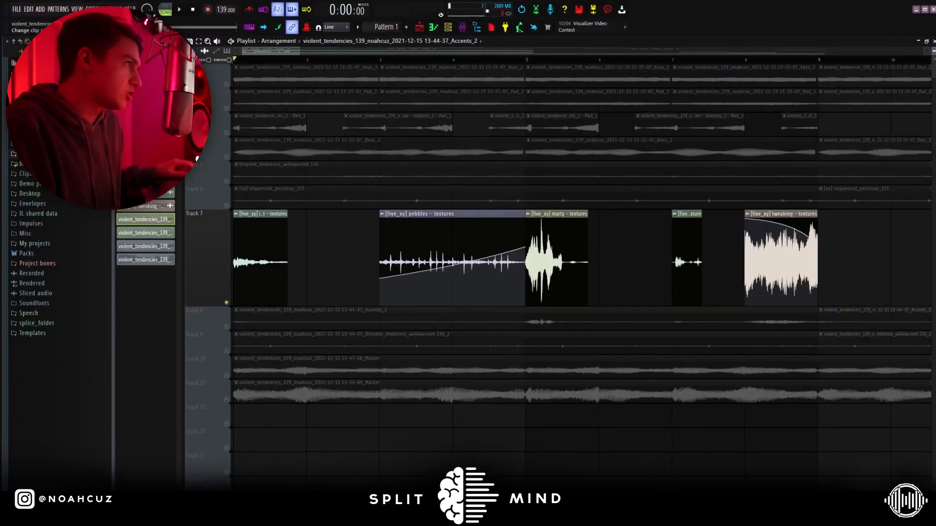
mouse_move(934, 51)
mouse_down()
mouse_move(933, 68)
mouse_move(933, 58)
mouse_up()
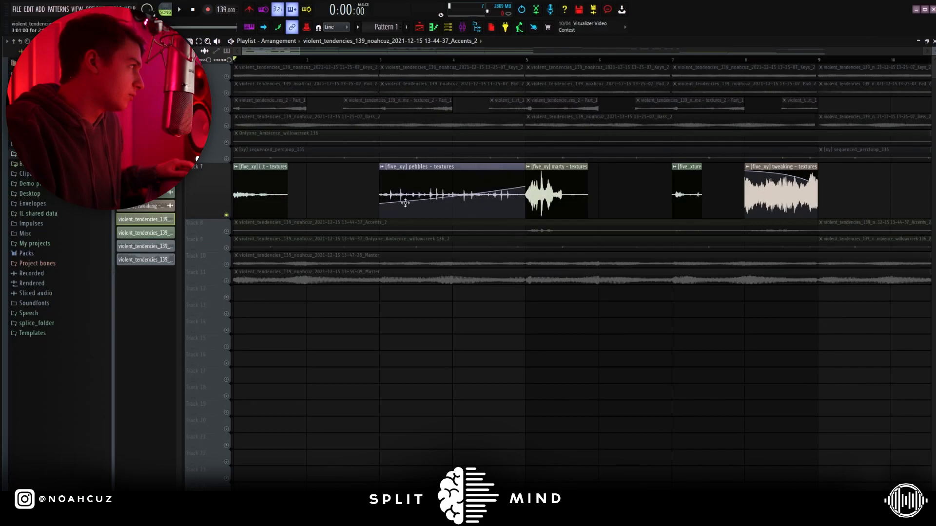
drag(229, 219, 230, 181)
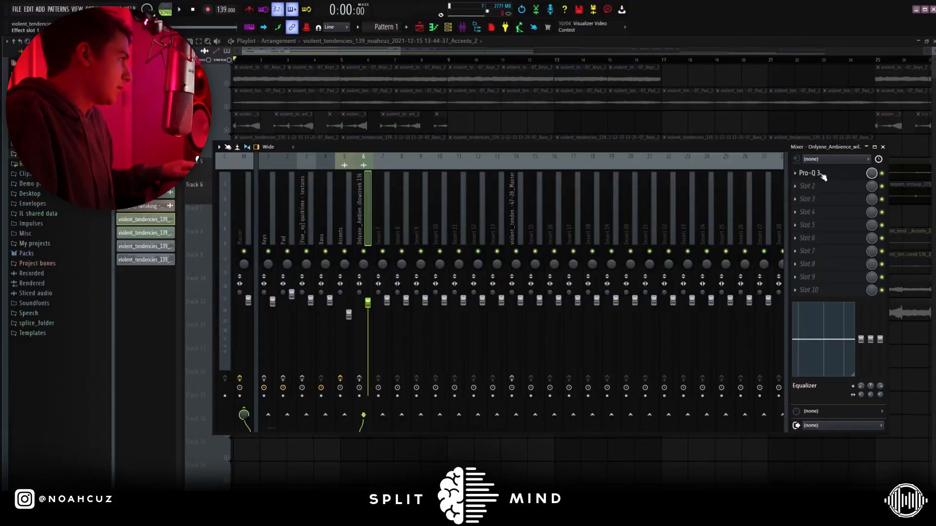
Open the Pro-Q 3 equalizer on the Onlyxne Ambience mixer insert.
click(821, 174)
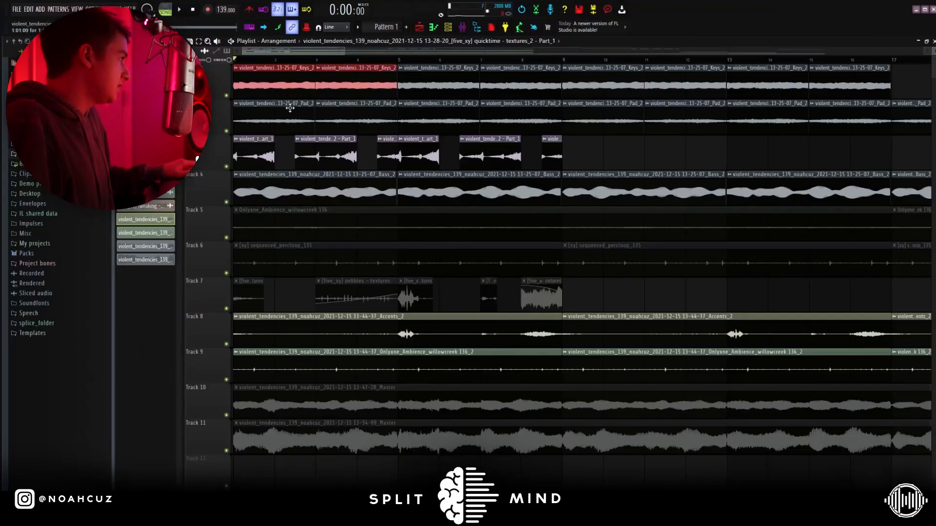
Select the first two Bass clips and bring up the Mixer with F9.
drag(372, 191, 562, 175)
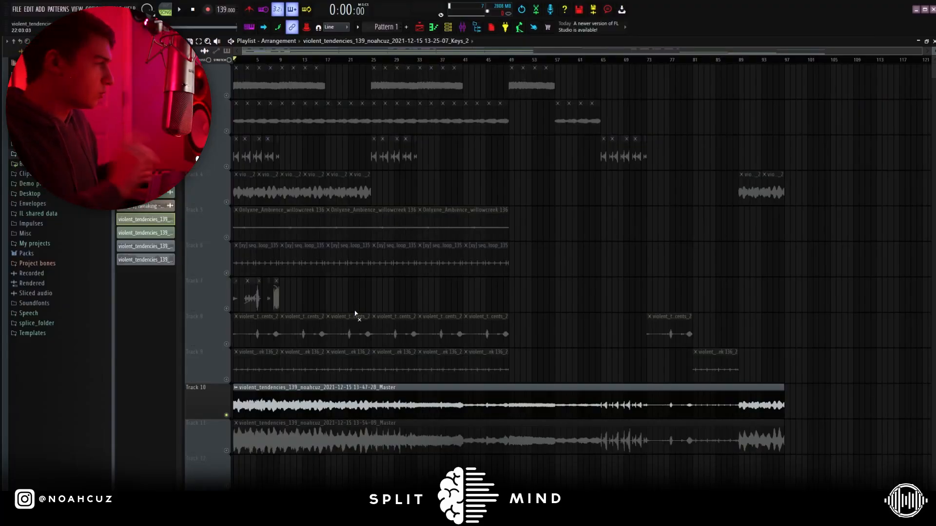
key(F9)
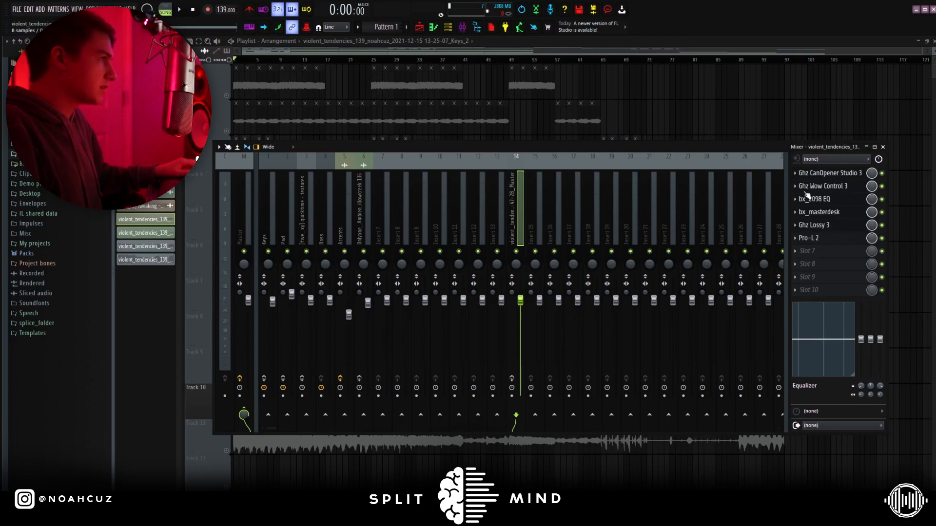
Open CanOpener Studio 3 on the master insert, then close it to reveal Wow Control 3.
click(829, 173)
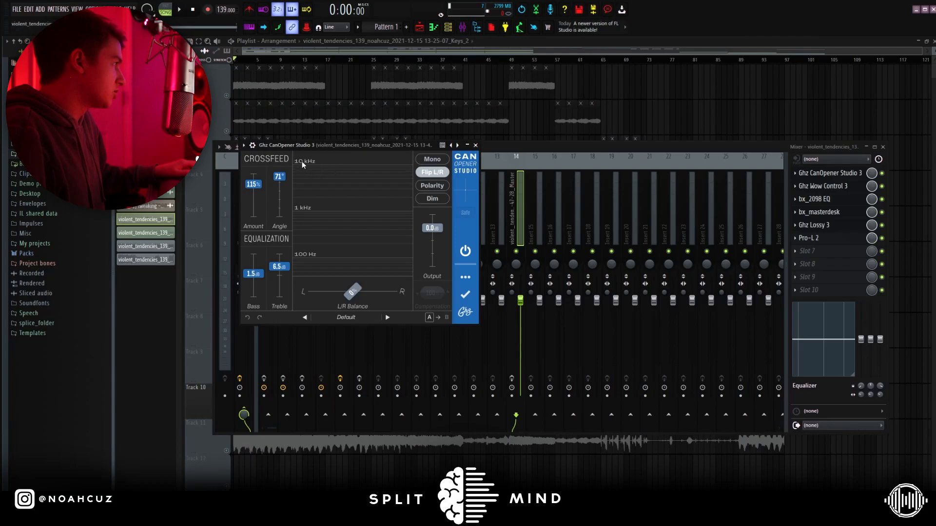
click(475, 145)
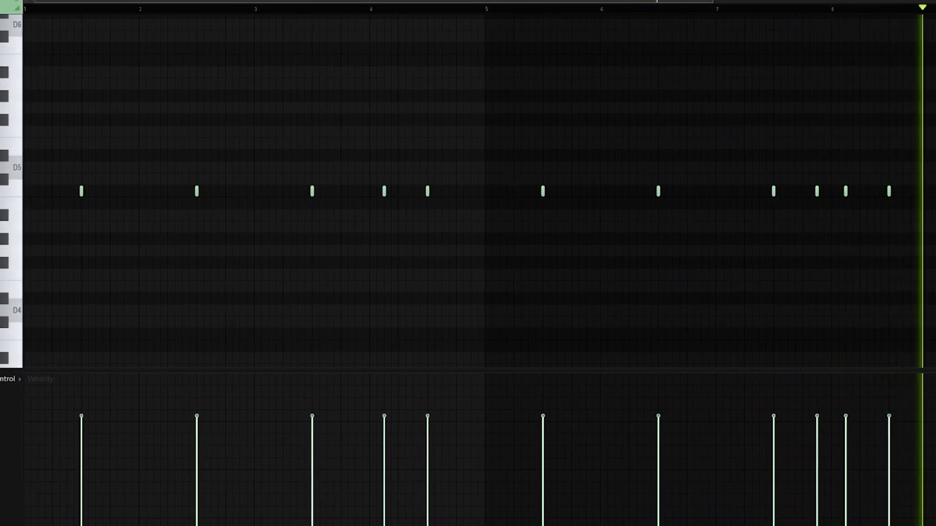
Trim the Snare (Mafia) roll to a four-hit bar and duplicate it through bar 8.
drag(869, 174, 391, 248)
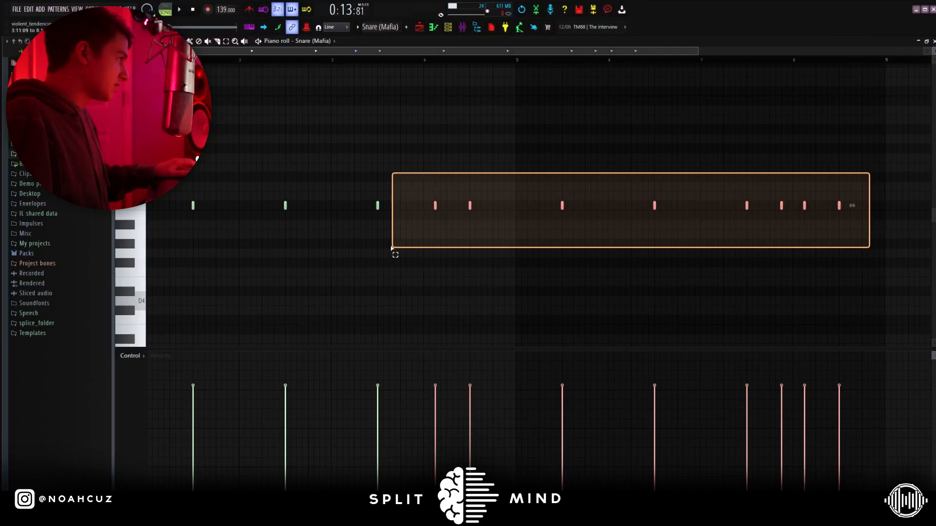
key(Delete)
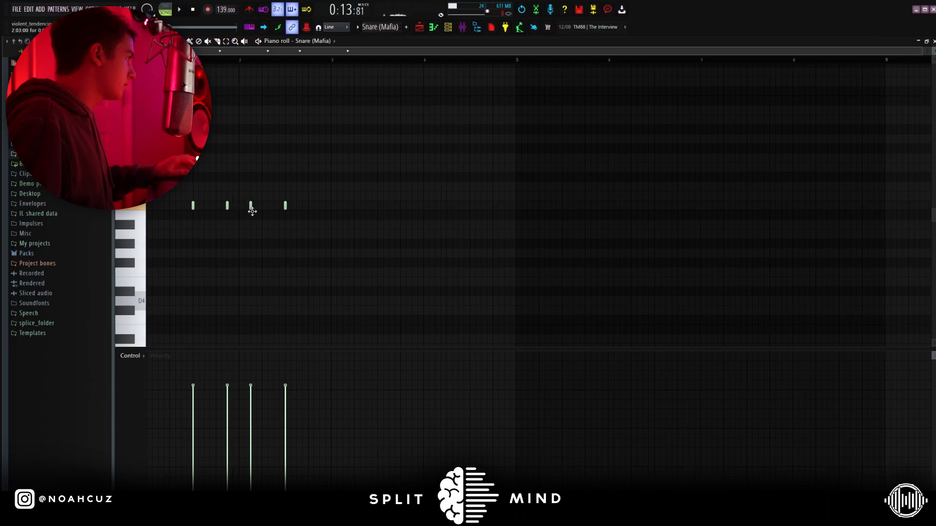
key(ctrl+a)
key(ctrl+b)
key(ctrl+b)
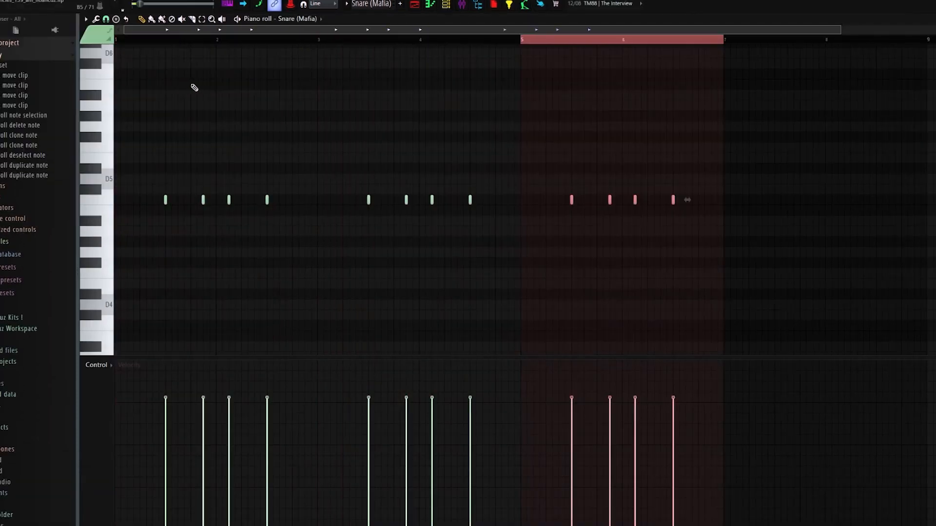
key(ctrl+b)
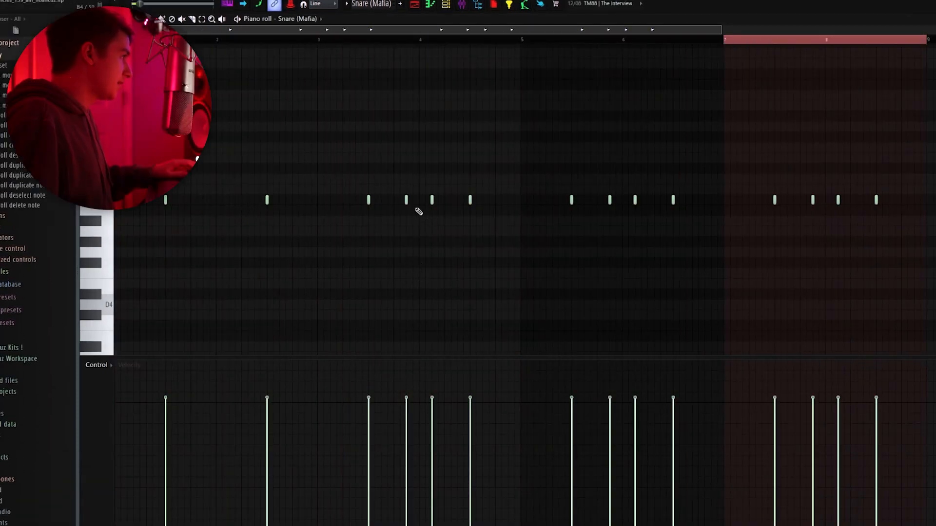
Remove three extra snare hits from the repeated figure, including one near the end.
right_click(609, 200)
right_click(634, 200)
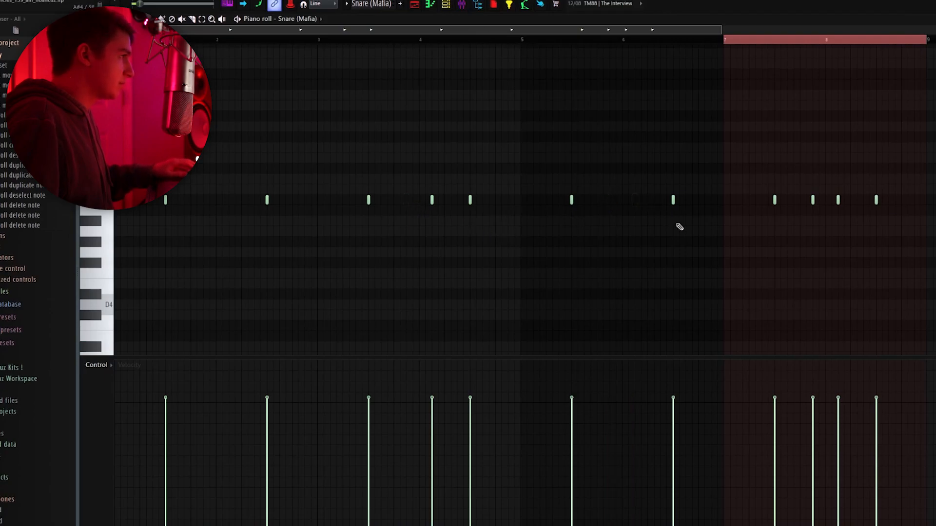
right_click(812, 201)
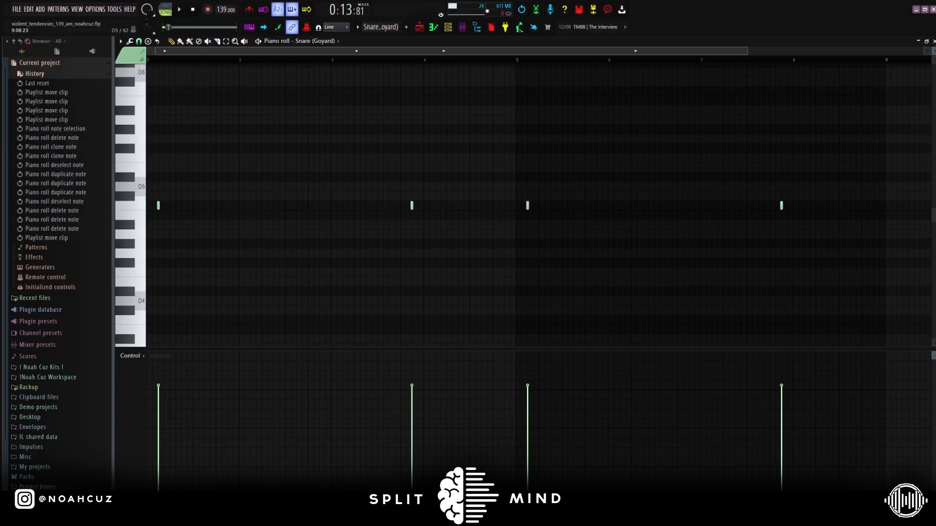
Play the Snare (Goyard) pattern, then restart it from bar 1.
key(space)
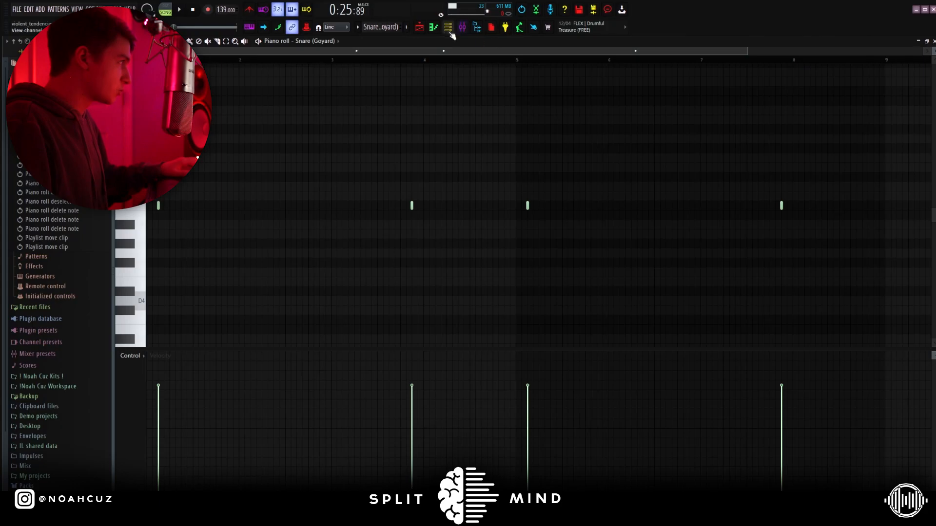
key(space)
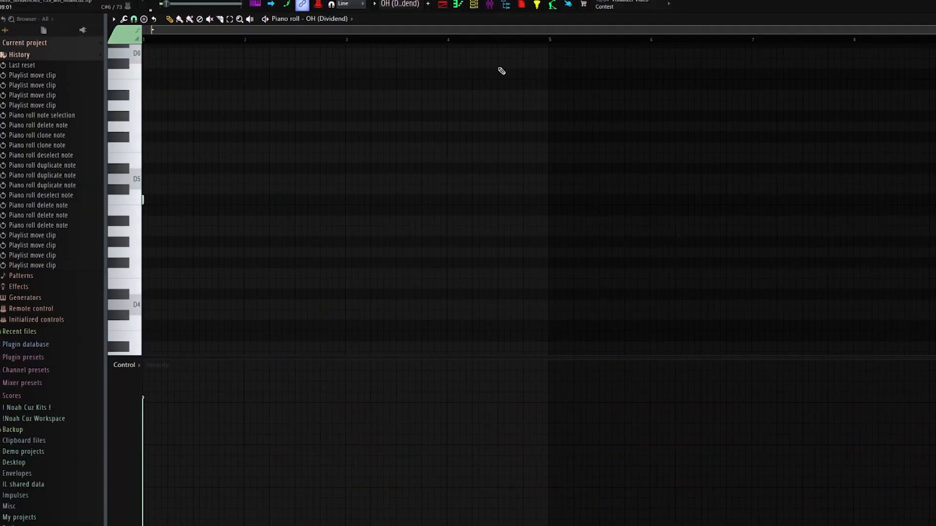
Play back the OH (Dividend) and OH (Reverse) open hat patterns to audition them.
key(space)
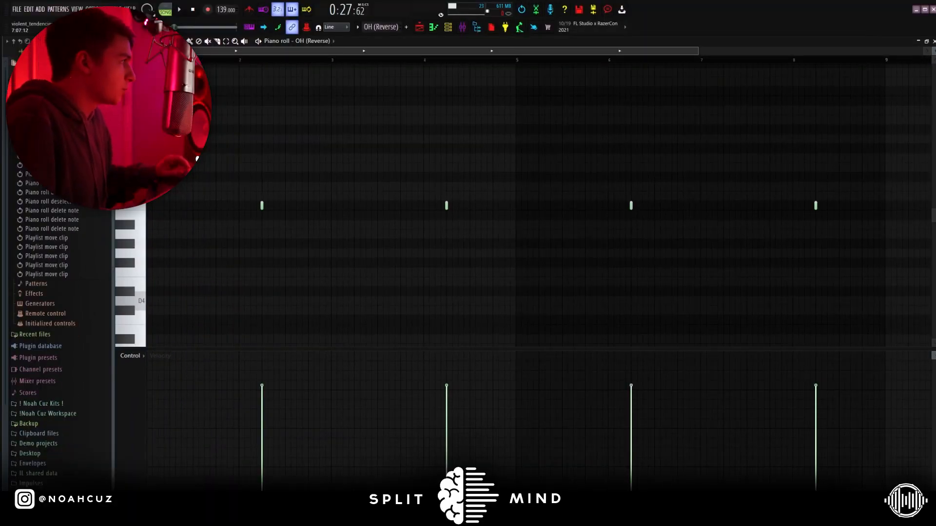
key(space)
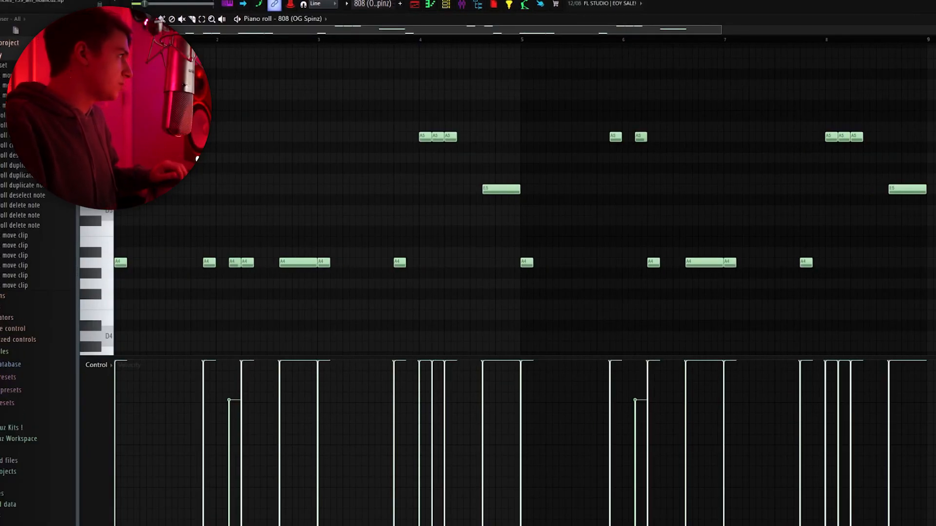
Play the 808 pattern, undo an accidental A4 note move, and delete one A4 note.
key(space)
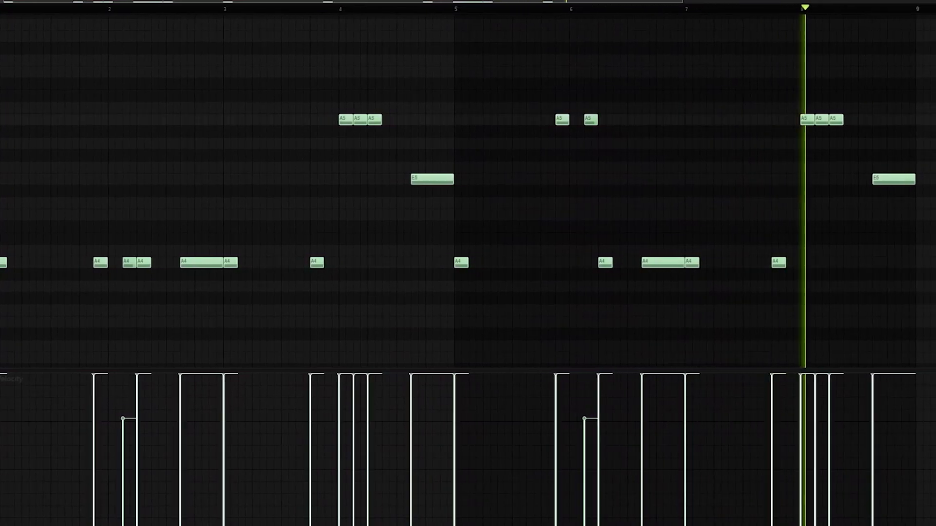
key(space)
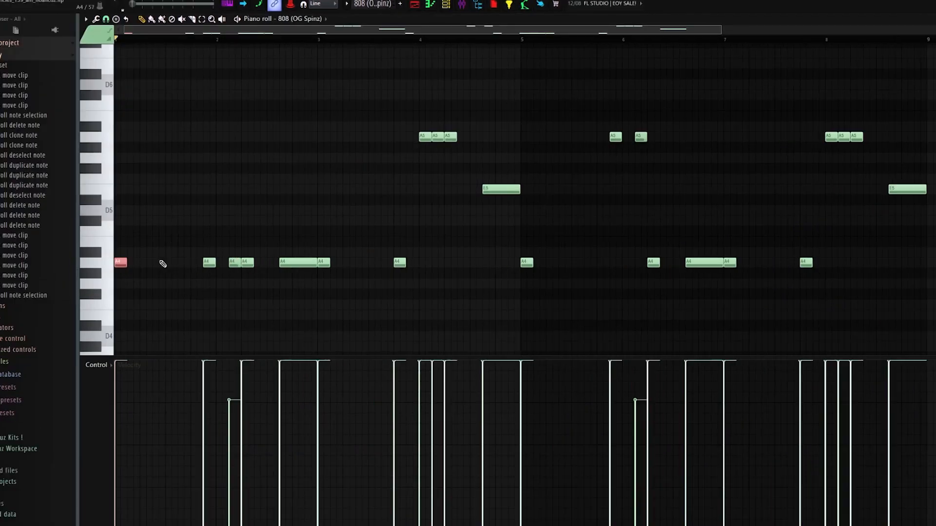
drag(198, 228, 140, 303)
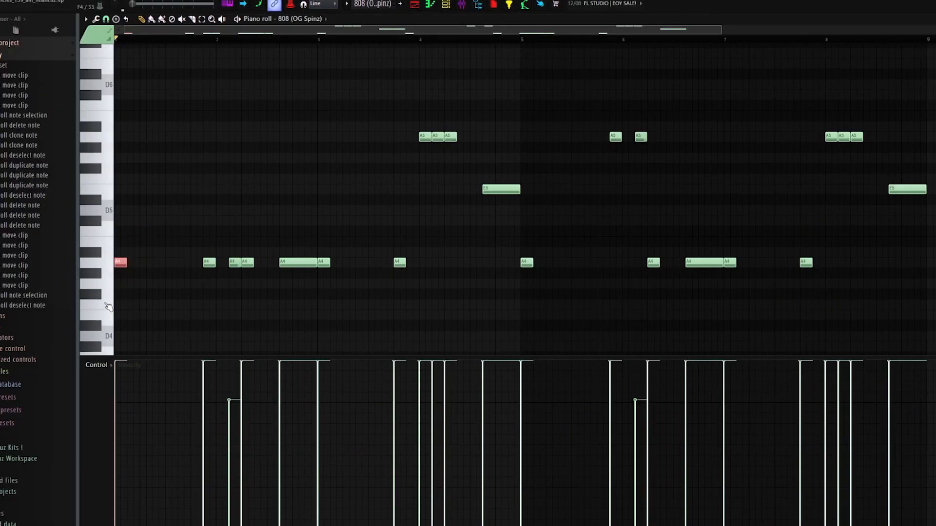
drag(235, 248, 218, 267)
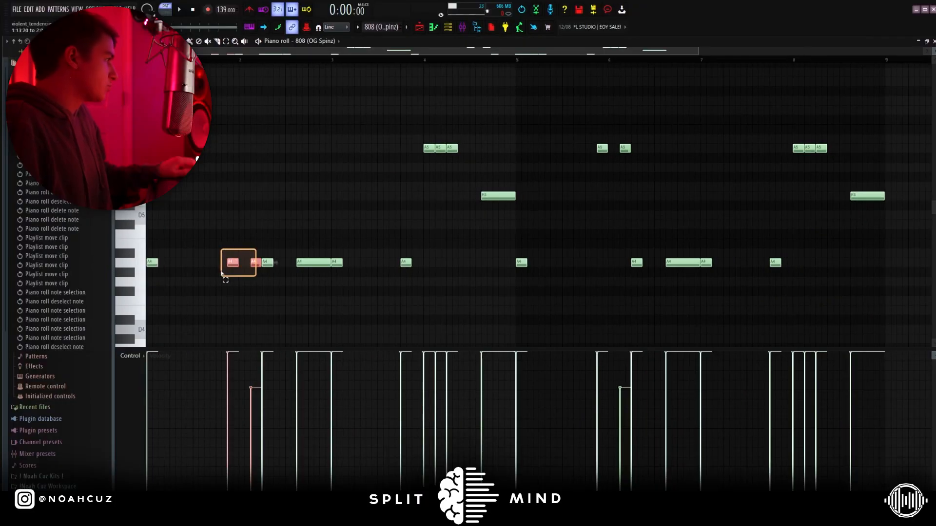
key(ctrl+z)
right_click(244, 264)
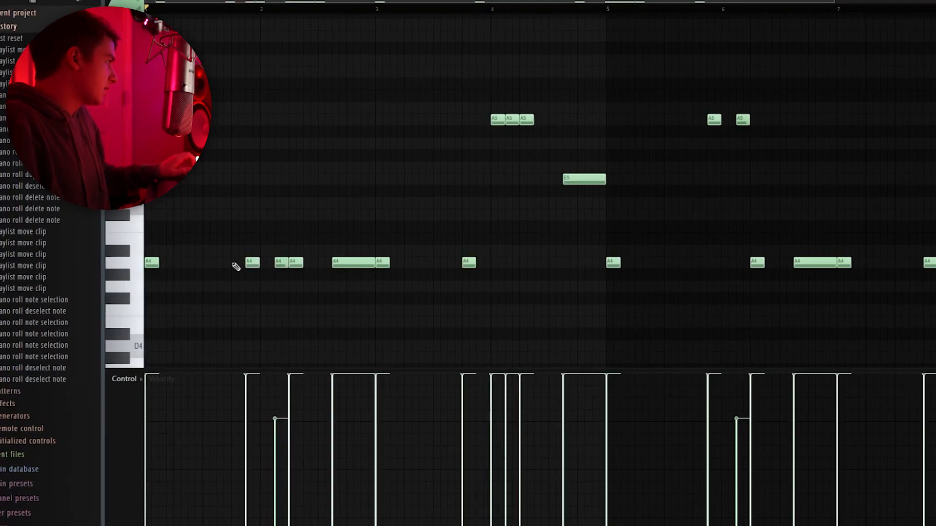
Duplicate 808 bars 1–4 into bars 5–8 and select the A4 note at bar 6.
drag(227, 247, 282, 272)
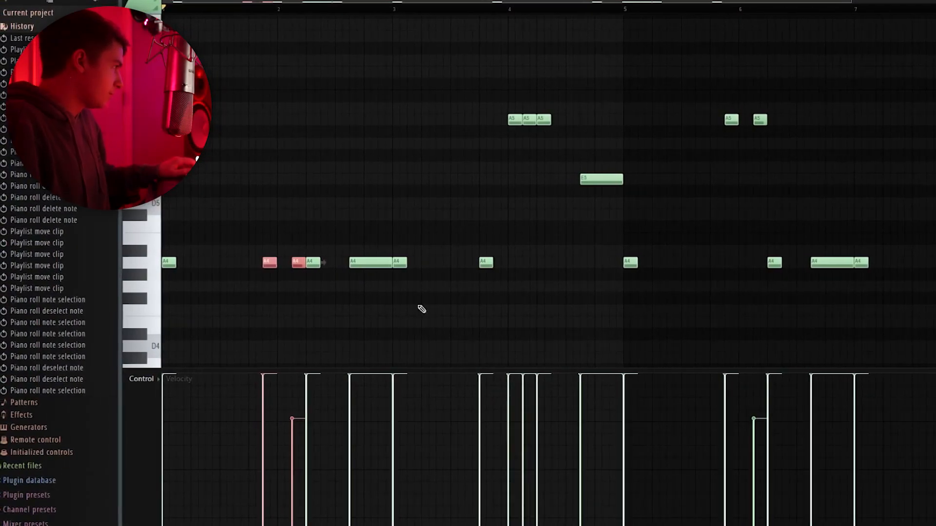
drag(400, 116, 476, 161)
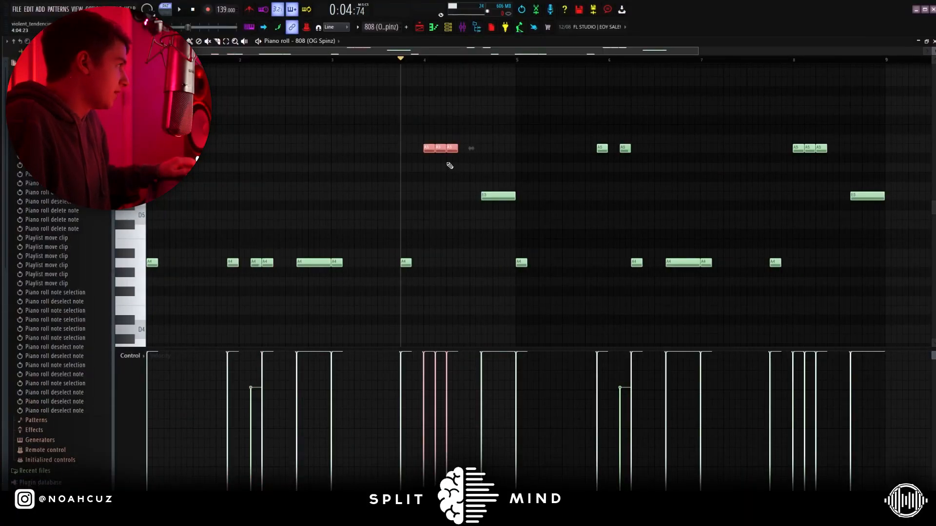
ctrl+click(446, 162)
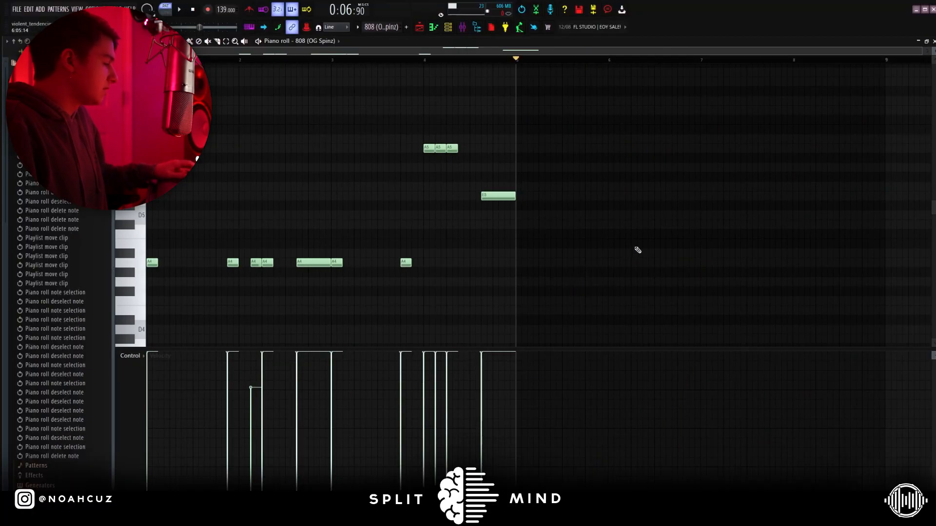
key(ctrl+b)
drag(598, 250, 620, 265)
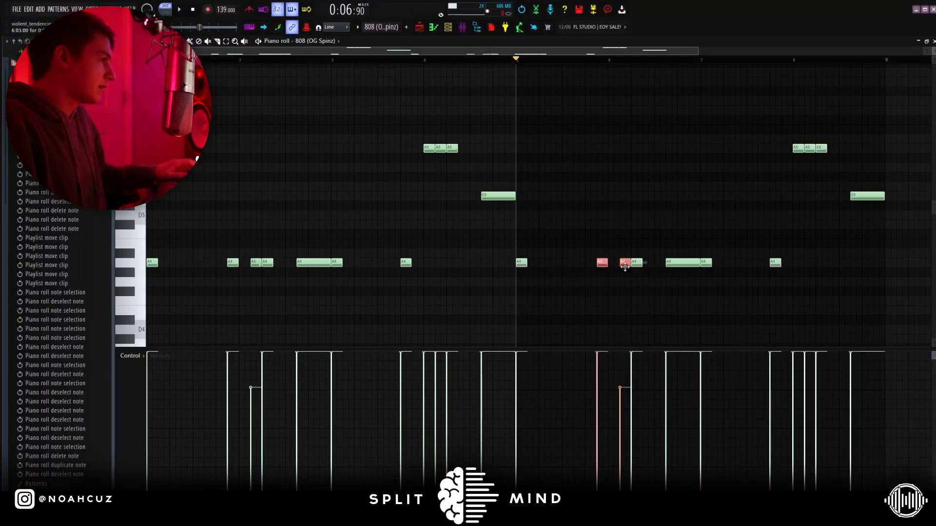
ctrl+click(674, 235)
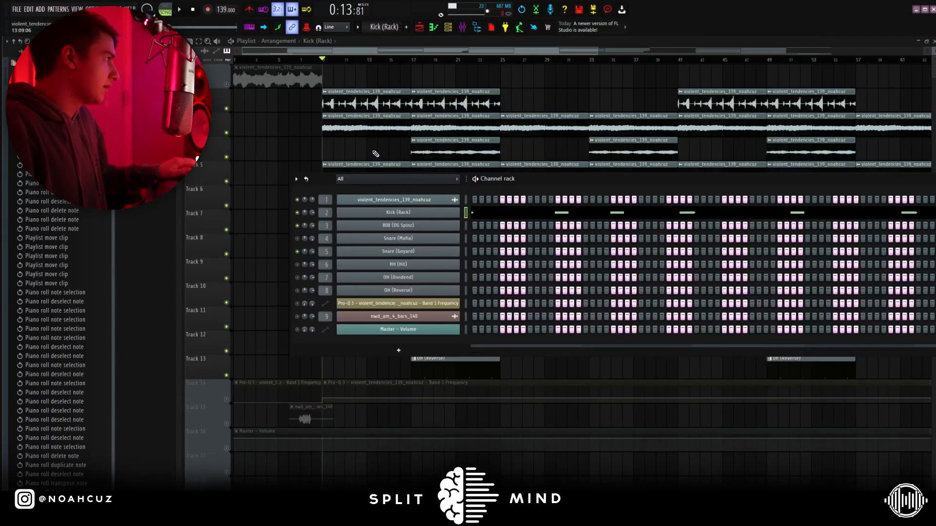
Show the tag track insert's effects in the mixer and select part of the Track 14 automation clip.
click(435, 29)
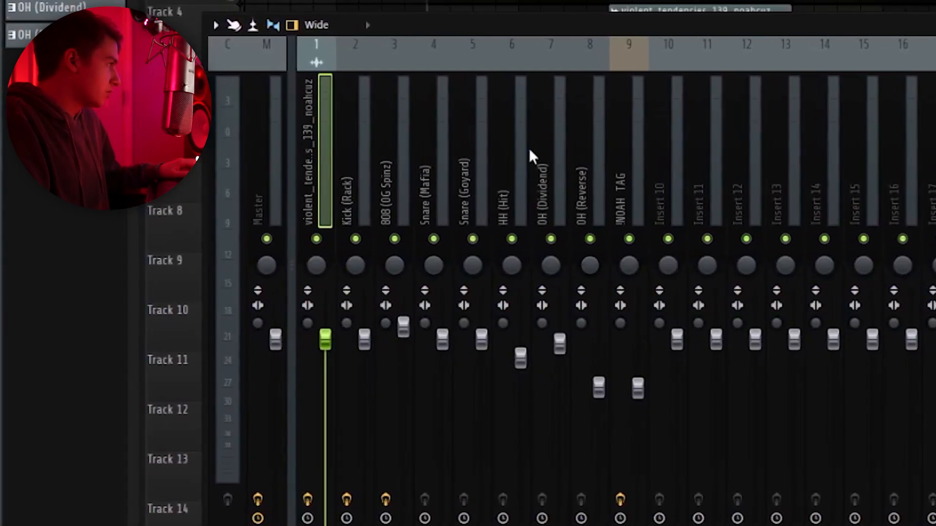
click(618, 157)
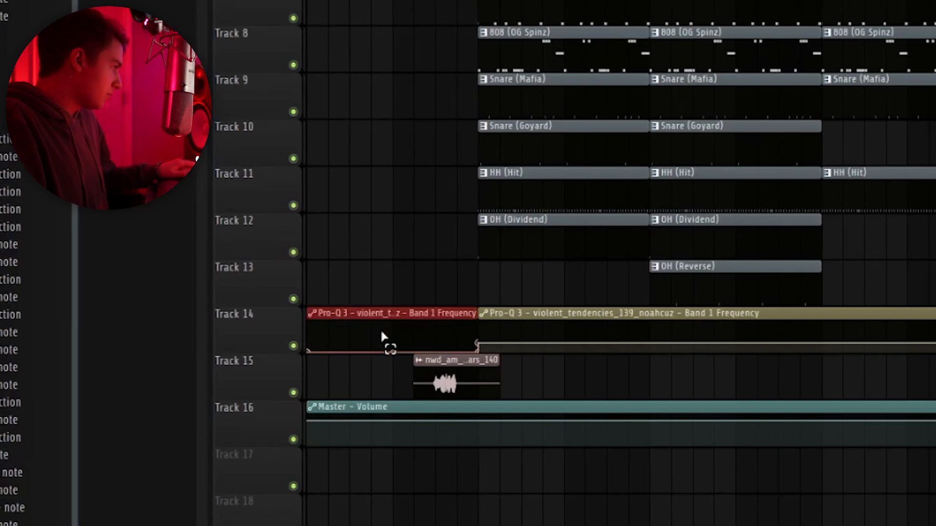
drag(383, 340, 521, 338)
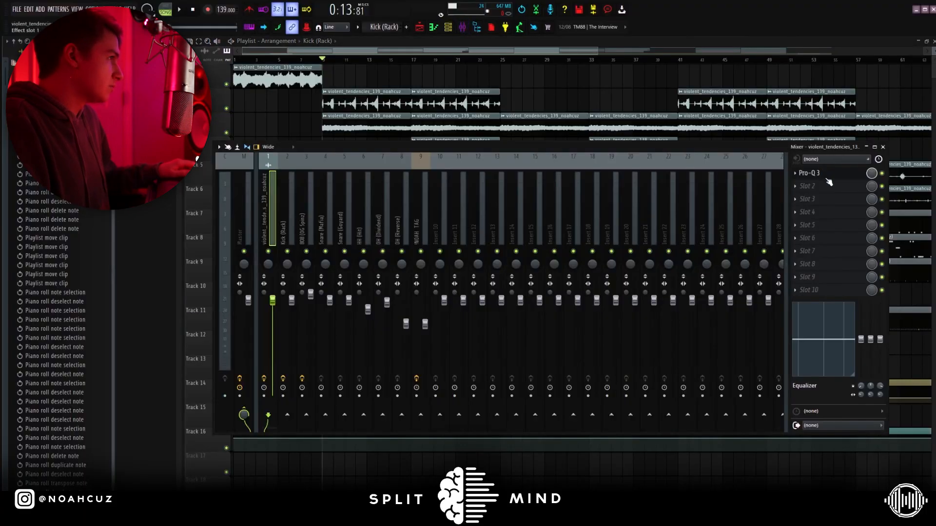